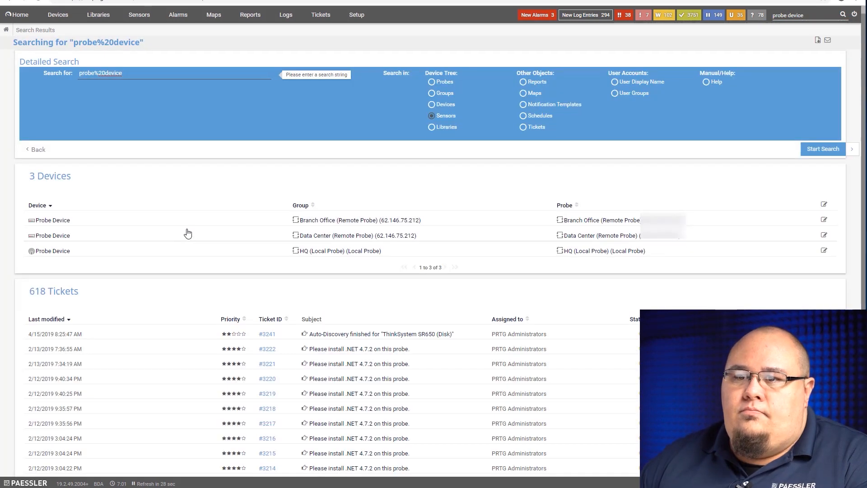
Open the Probe Device of the Data Center remote probe and start adding a sensor to it.
left_click(53, 221)
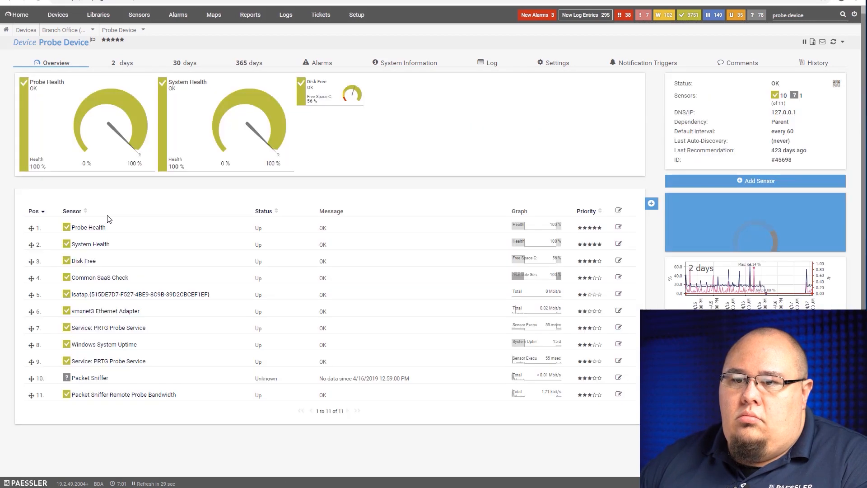
left_click(11, 1)
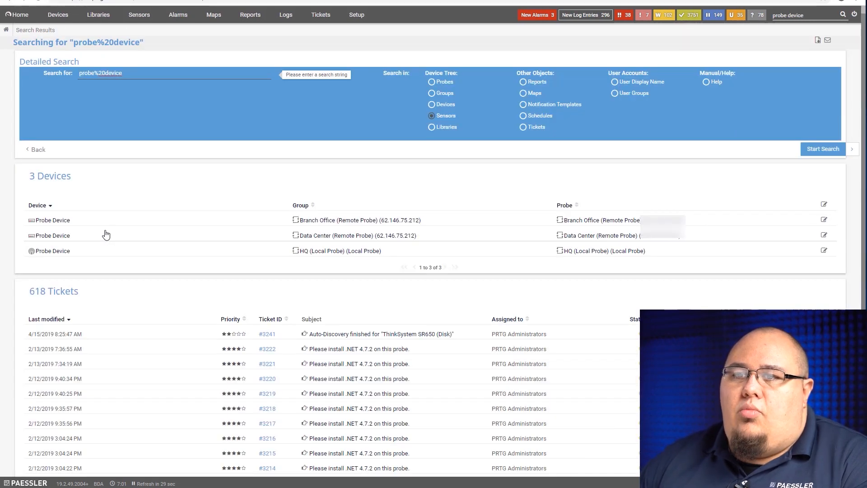
left_click(58, 235)
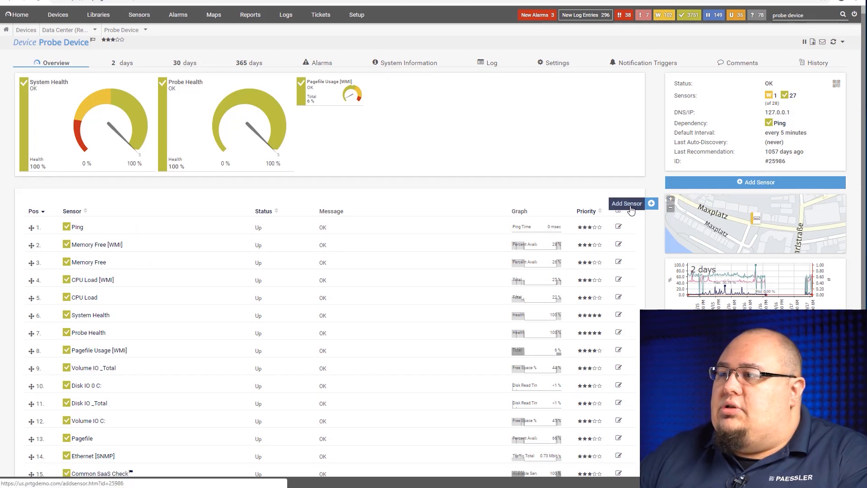
left_click(629, 203)
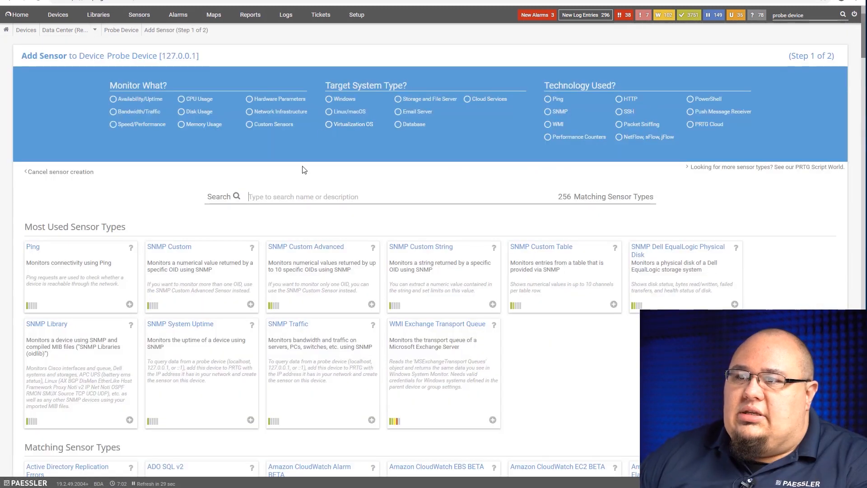
Search the sensor types for "snmp rec" and choose the SNMP Trap Receiver.
left_click(311, 197)
type("snmp rec")
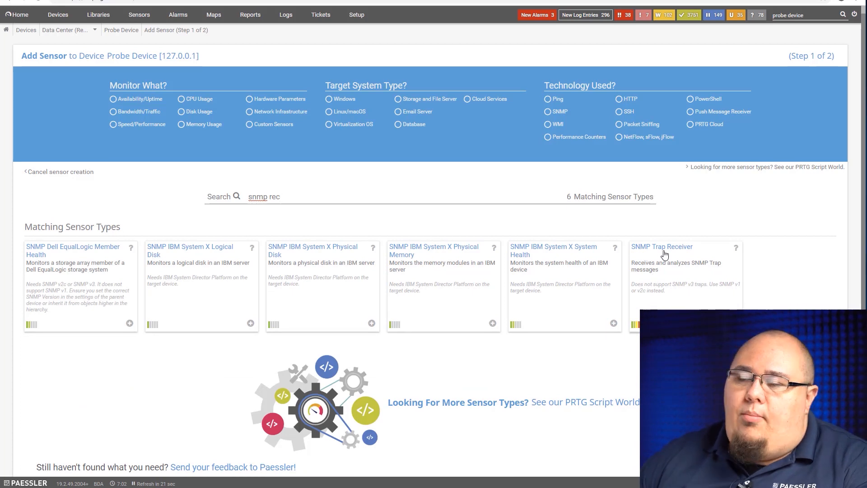
left_click(680, 291)
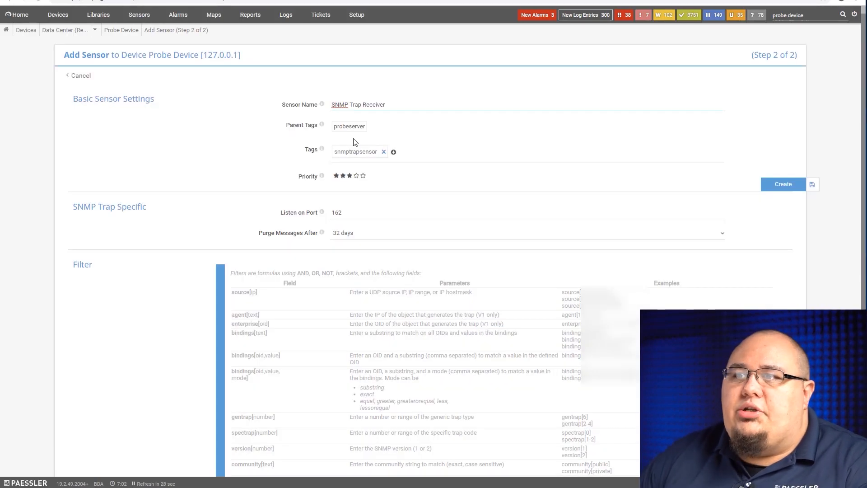
Examine the new trap receiver's sensor name, listening port and available message purge intervals.
left_click_drag(392, 105, 270, 108)
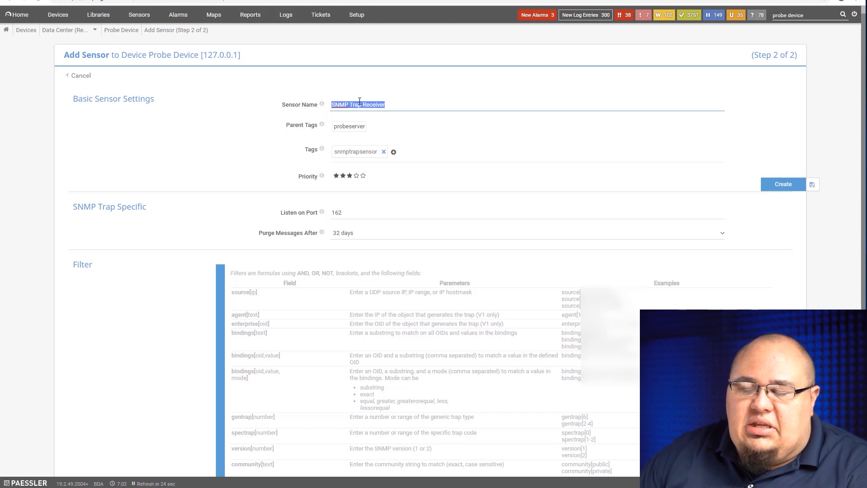
left_click(351, 216)
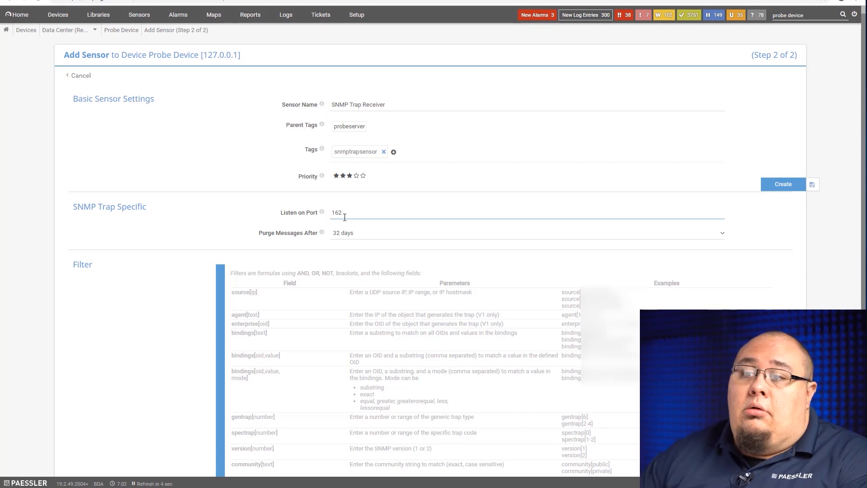
left_click(357, 233)
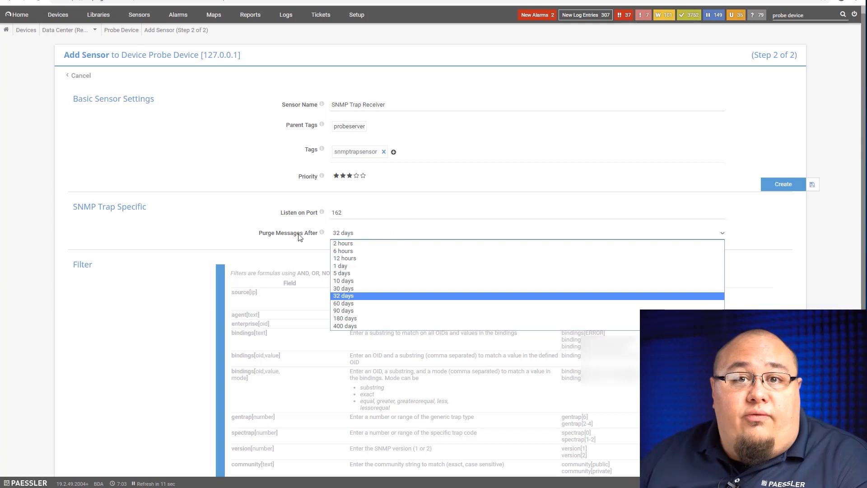
left_click(206, 231)
scroll(199, 235, "down", 4)
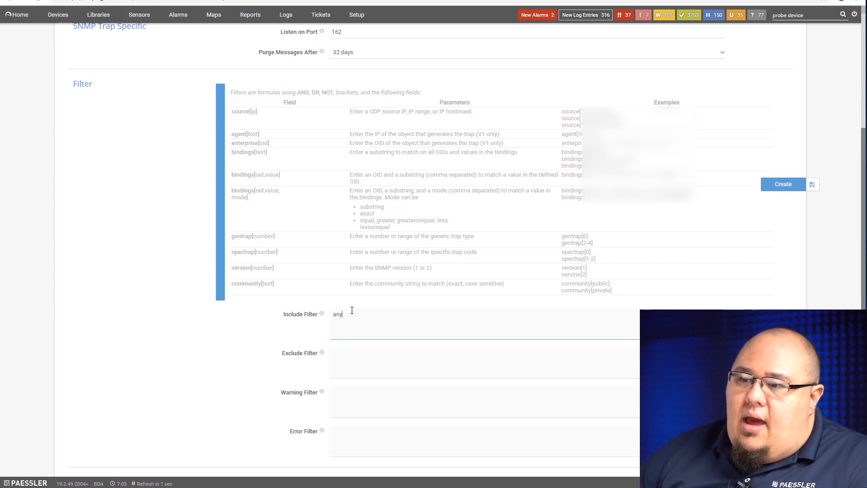
Try an Include Filter of source[192.168.0.0/24] for the trap receiver.
key("BackSpace")
key("BackSpace")
key("BackSpace")
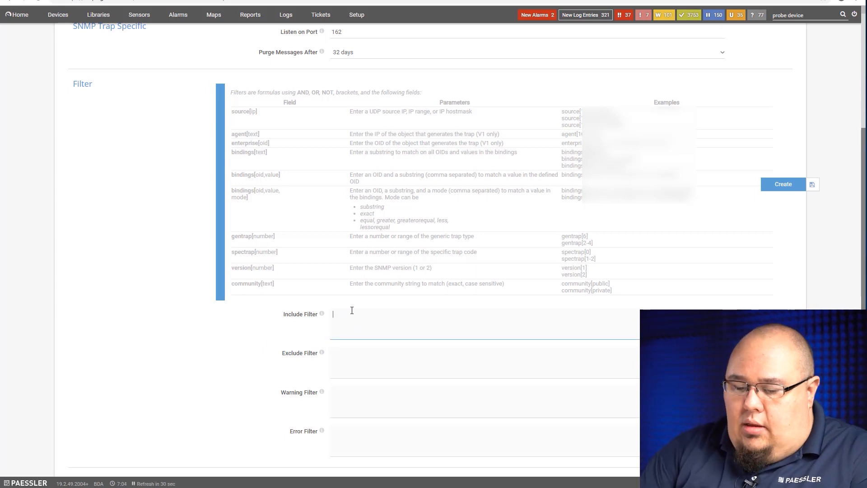
type("source")
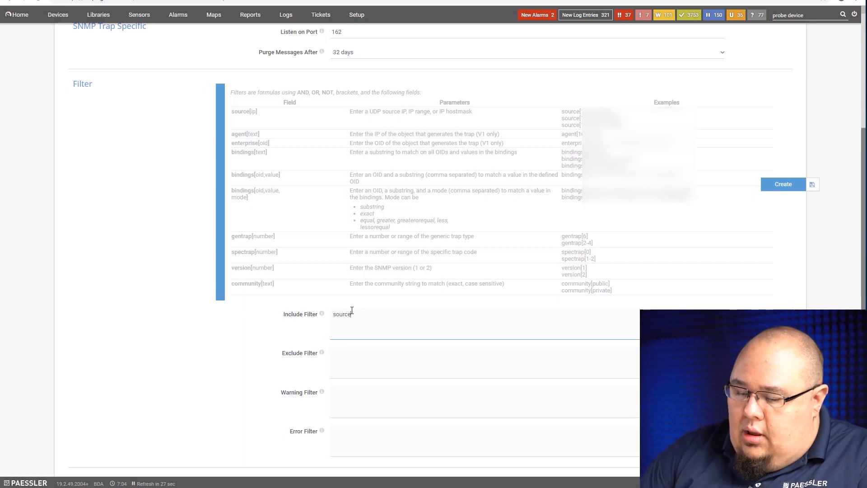
type("[")
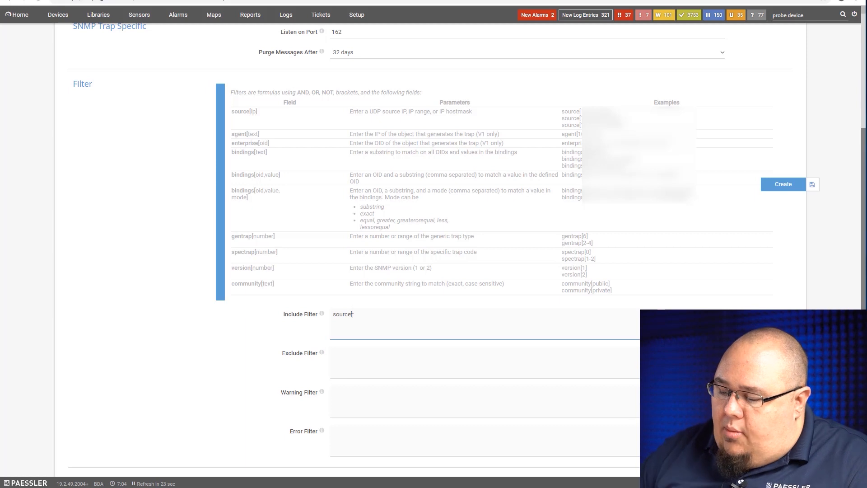
type("19")
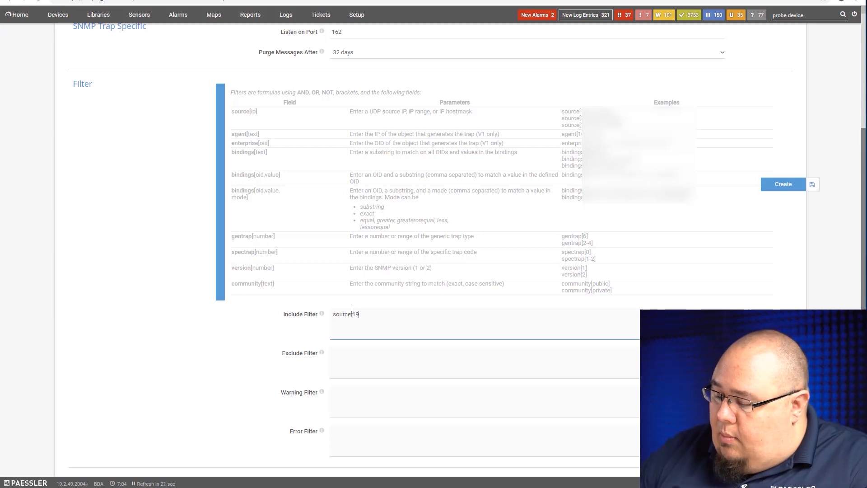
type("2.168.0.0/24")
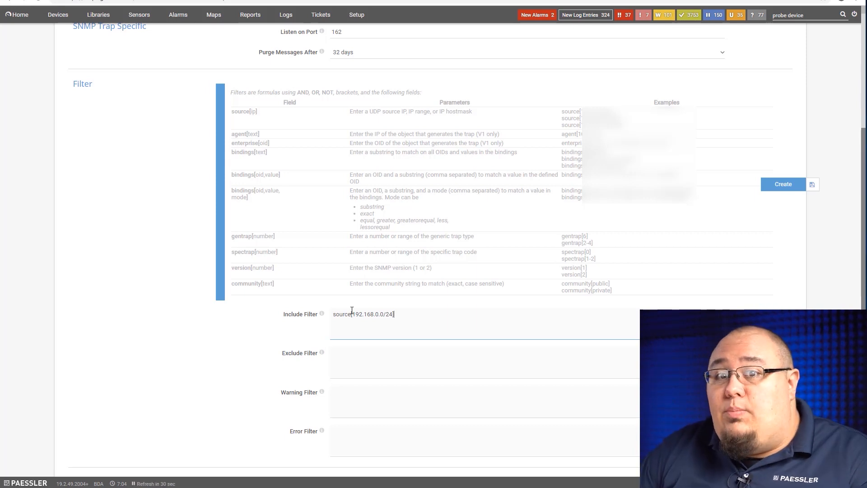
Try the AND and NOT operators with the source condition in the Include Filter.
type("OR")
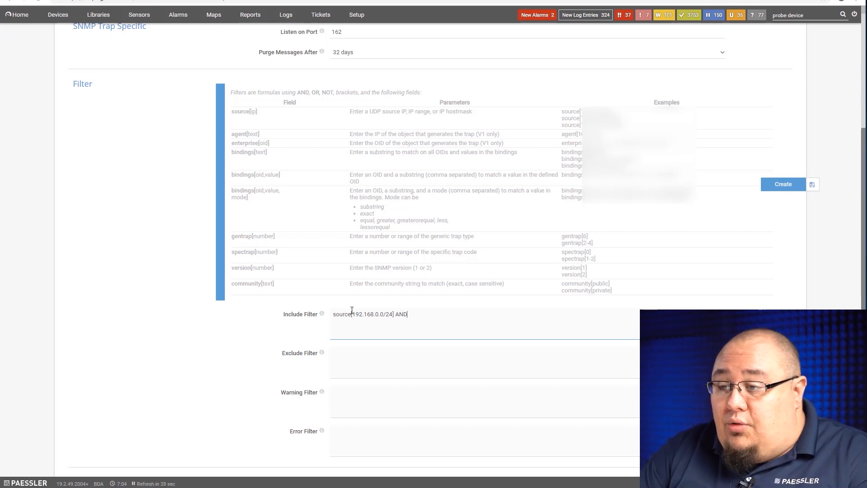
key("BackSpace")
key("BackSpace")
key("BackSpace")
type("NOT")
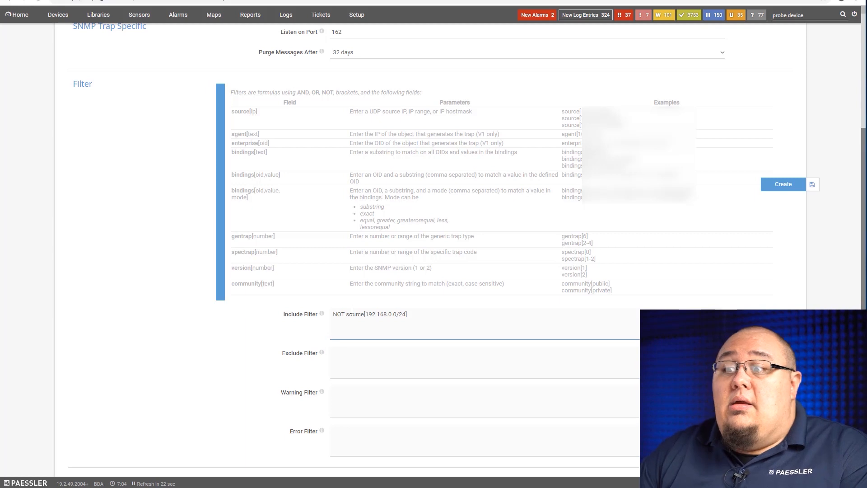
Try joining an enterprise[] condition to the source filter with AND, and reset the Include Filter to any.
key("BackSpace")
key("BackSpace")
key("BackSpace")
key("BackSpace")
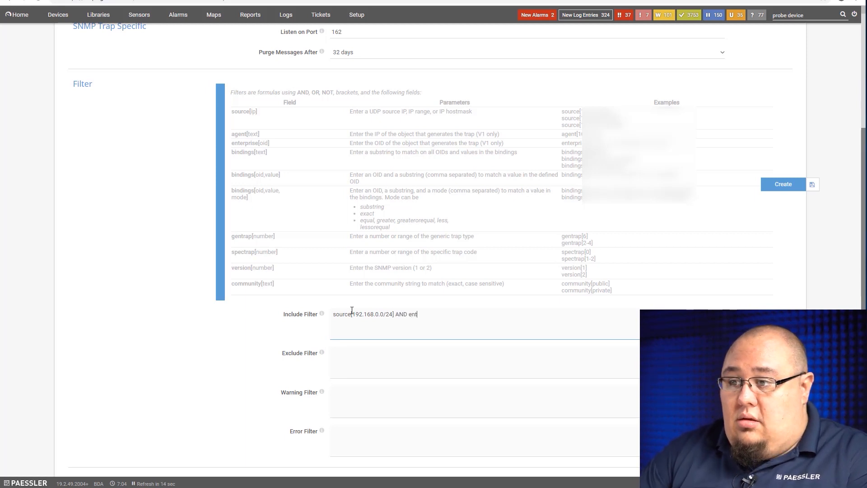
type("rprise[")
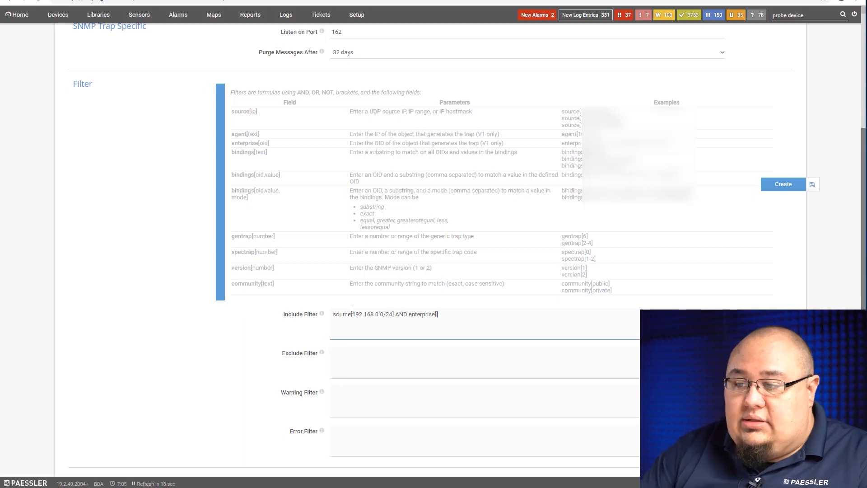
key("ctrl+a")
key("BackSpace")
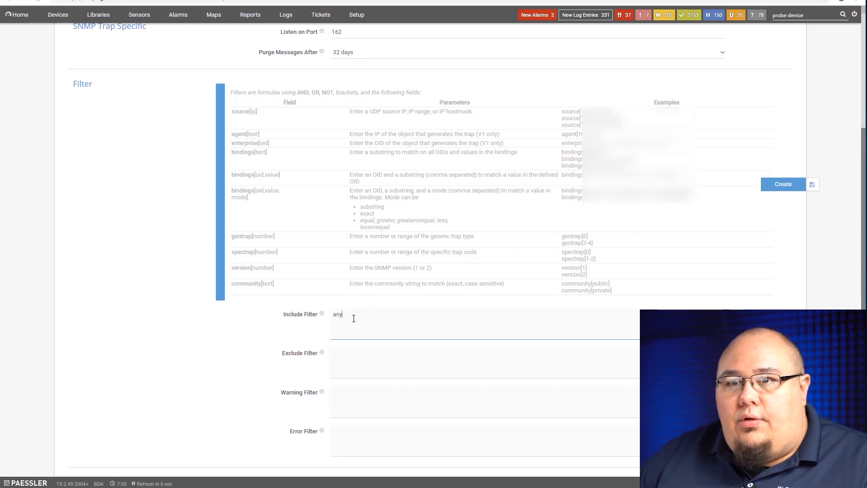
Look over the Exclude, Warning and Error Filter fields of the trap receiver.
left_click(344, 359)
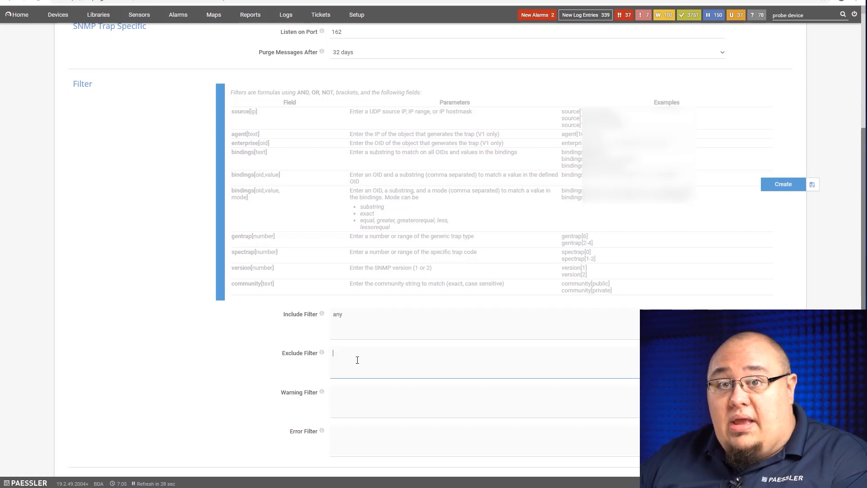
left_click(365, 408)
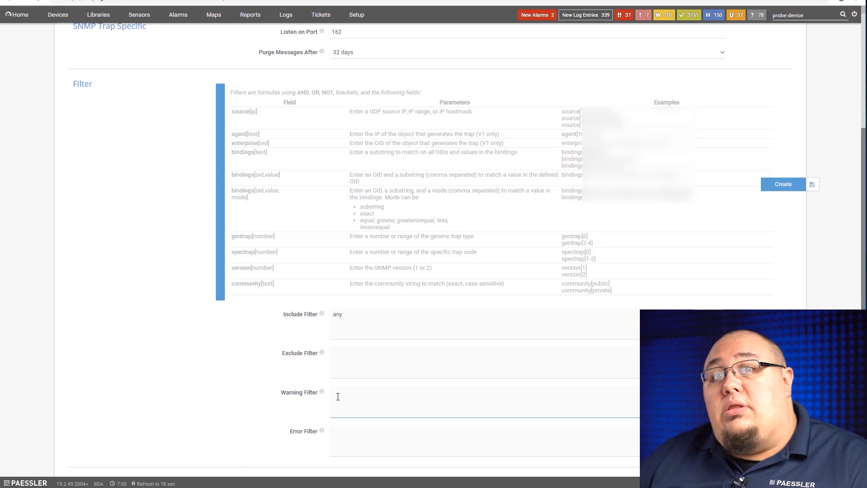
left_click(359, 441)
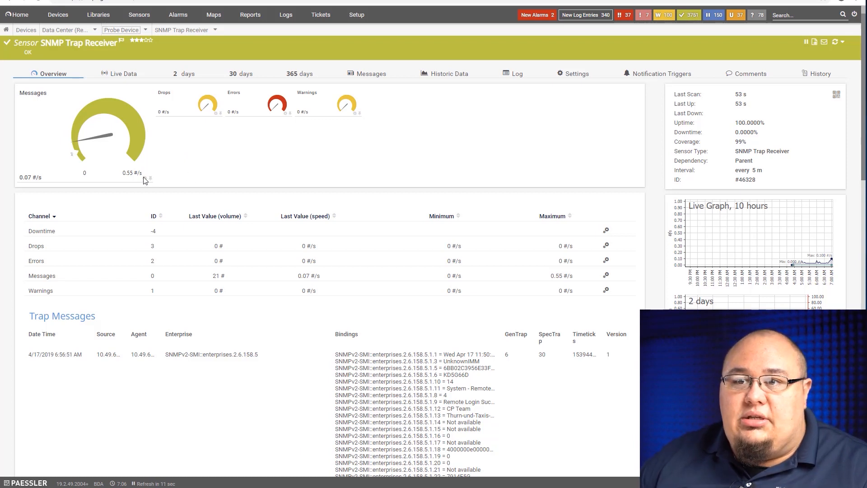
Examine the existing SNMP Trap Receiver sensor's overview, including its channels and received trap messages.
mouse_move(107, 177)
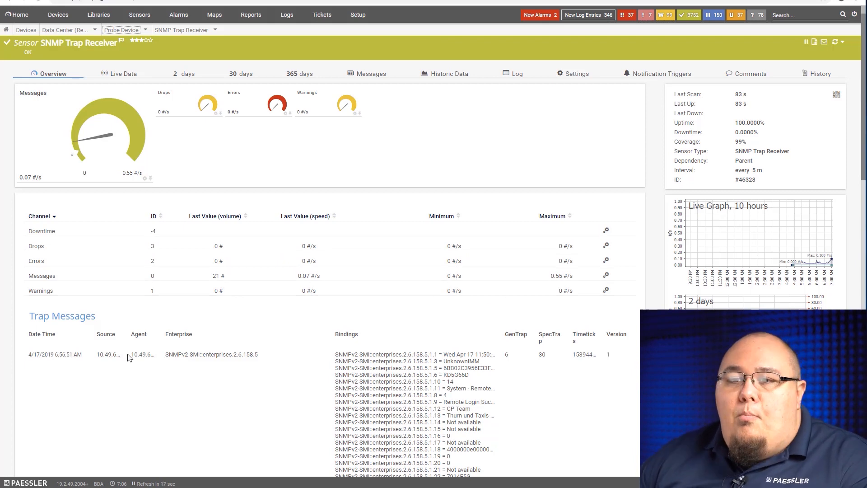
scroll(177, 342, "down", 3)
scroll(177, 342, "down", 3)
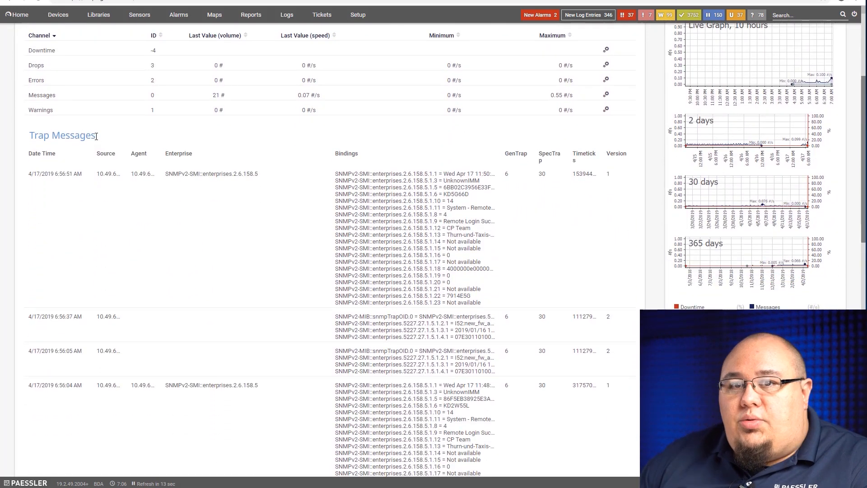
scroll(291, 244, "down", 1)
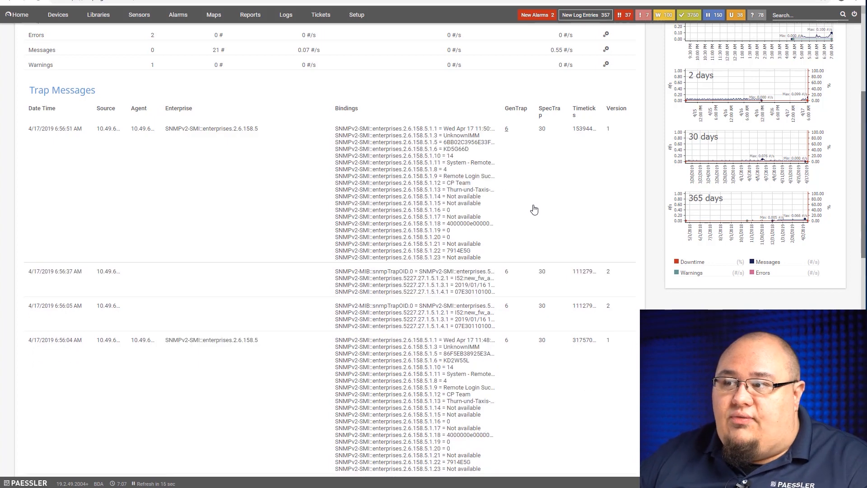
scroll(314, 188, "up", 5)
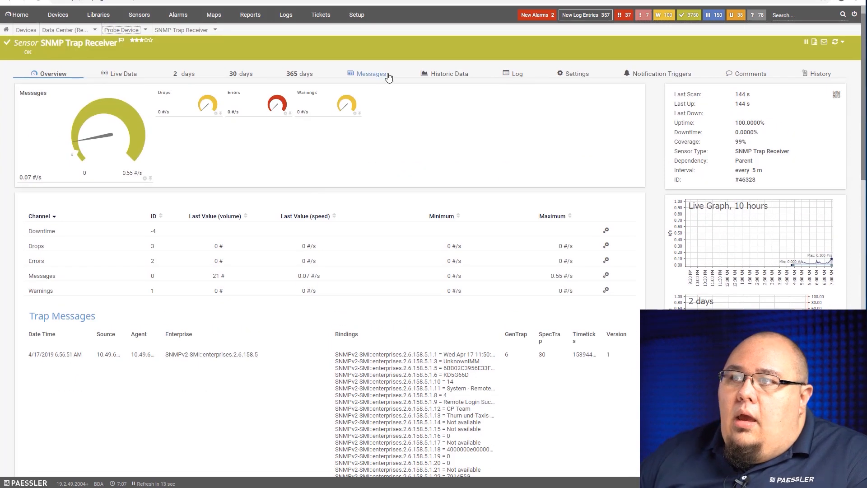
Open the sensor's full trap message list and filter it by the bindings text "Not Available".
left_click(372, 76)
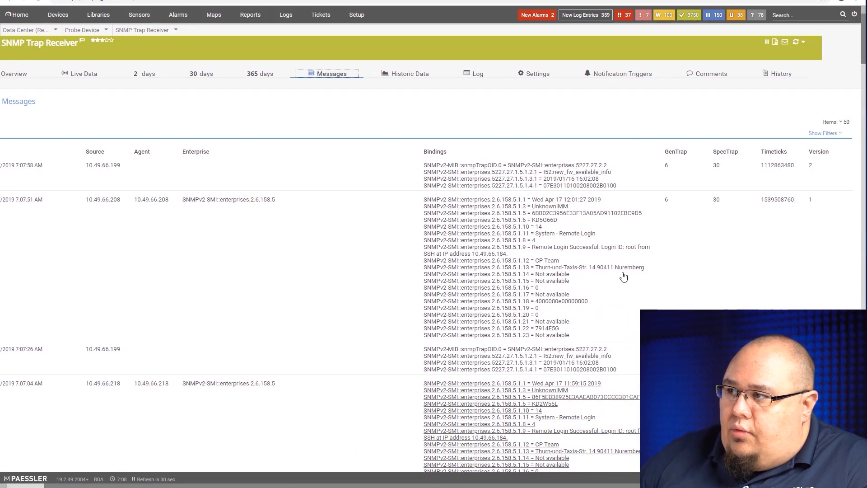
left_click(834, 136)
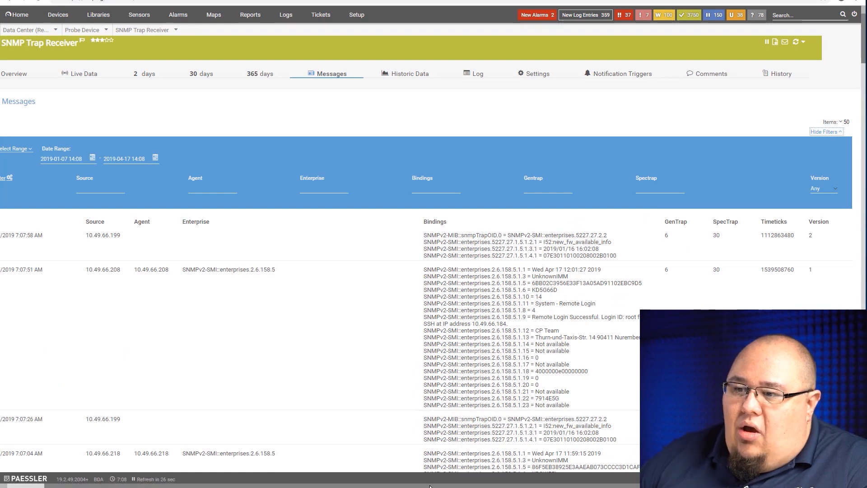
left_click_drag(430, 487, 388, 487)
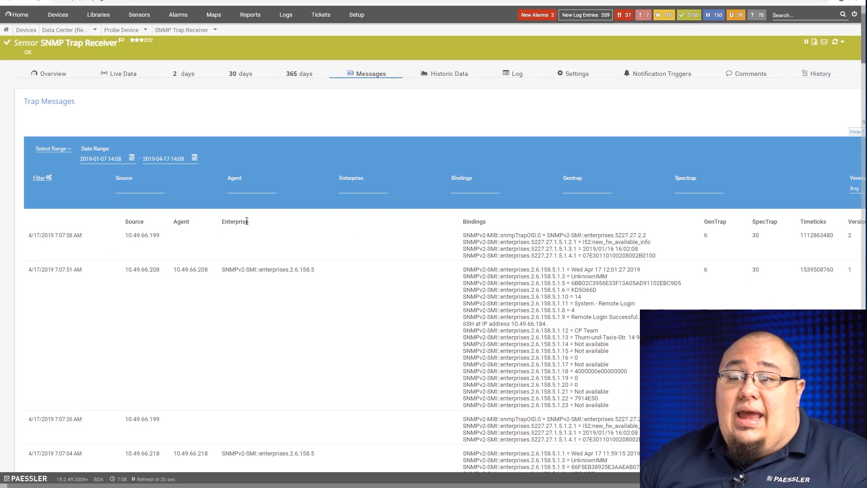
left_click(482, 187)
type("Not Available")
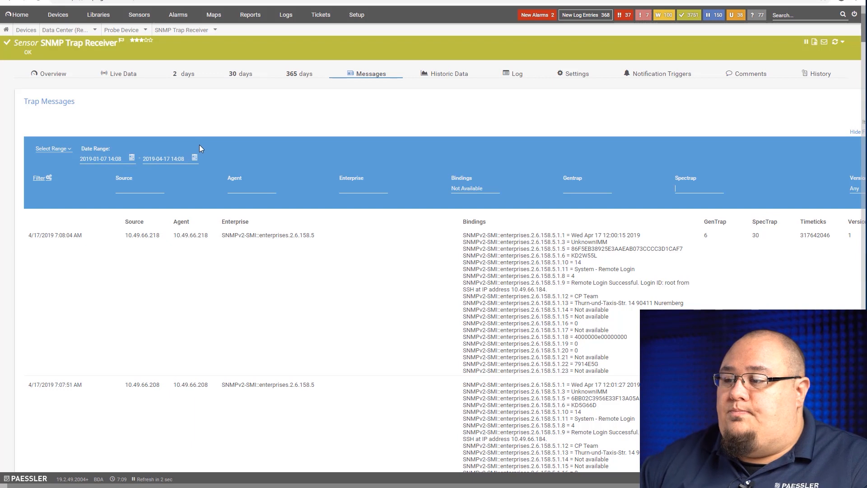
left_click(53, 149)
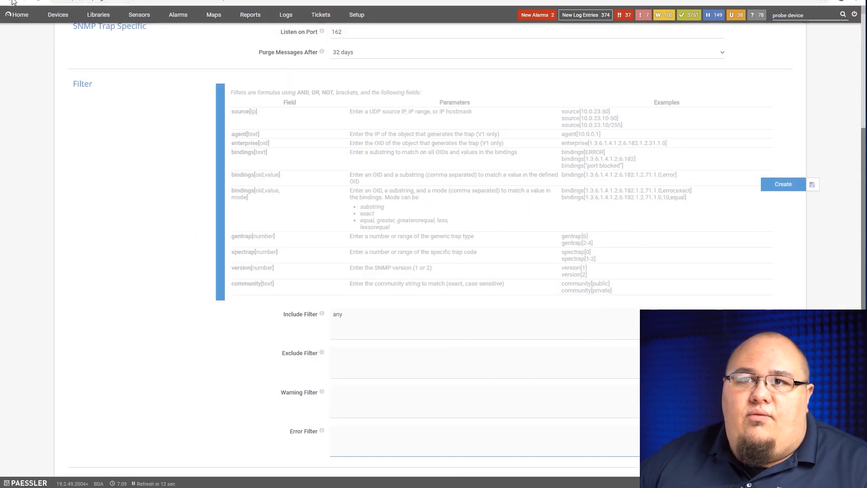
Return to the sensor type selection, search for "syslog" and choose the Syslog Receiver.
left_click(11, 2)
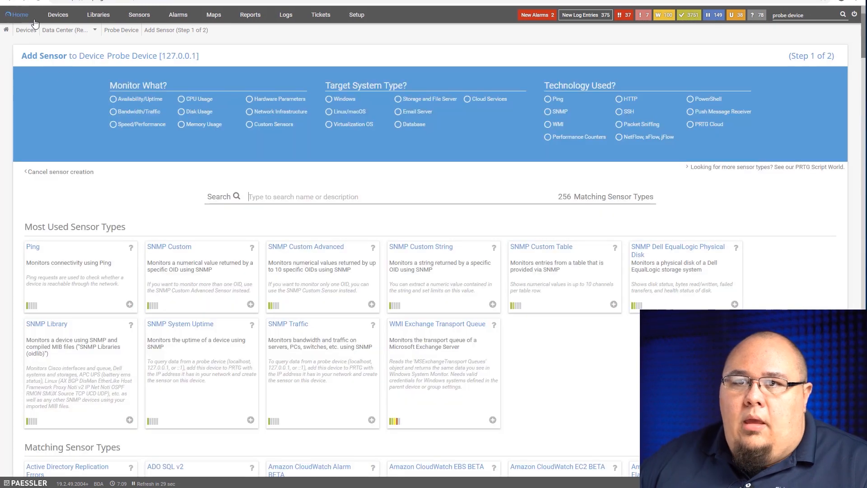
left_click(277, 197)
type("syslog")
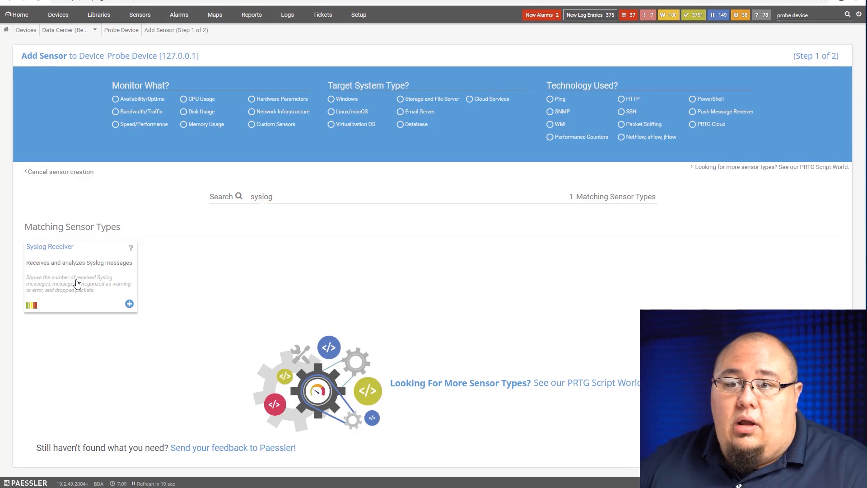
left_click(77, 284)
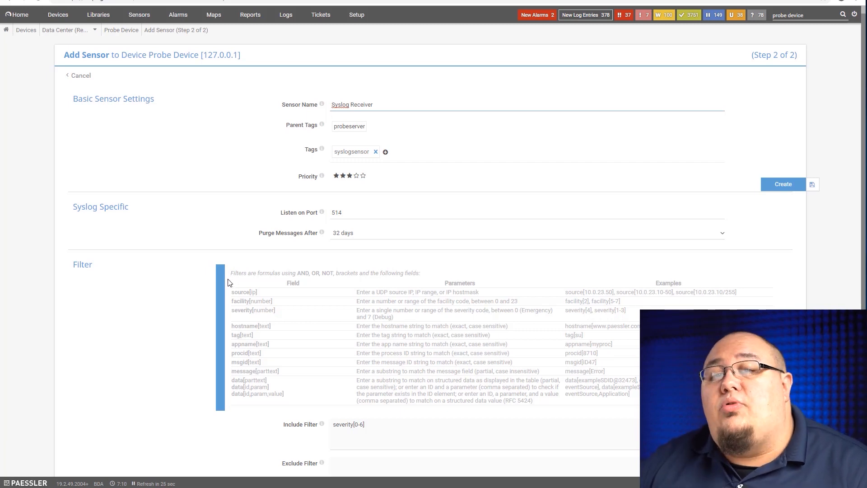
Review the Syslog Receiver's listening port, the available message purge periods and the filter settings.
left_click(362, 213)
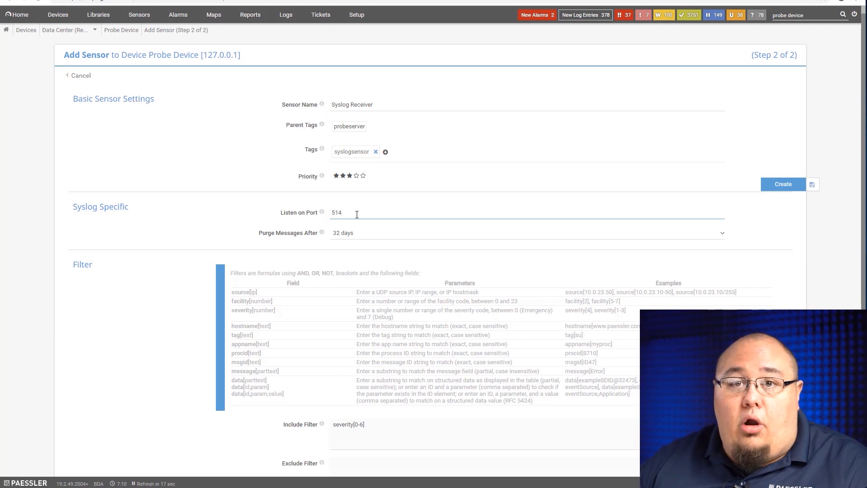
left_click(363, 234)
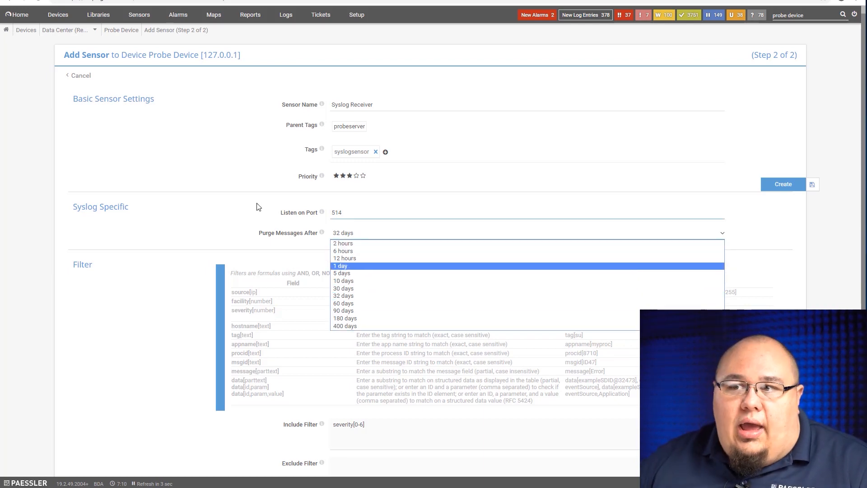
left_click(217, 197)
scroll(203, 255, "down", 2)
scroll(203, 255, "down", 3)
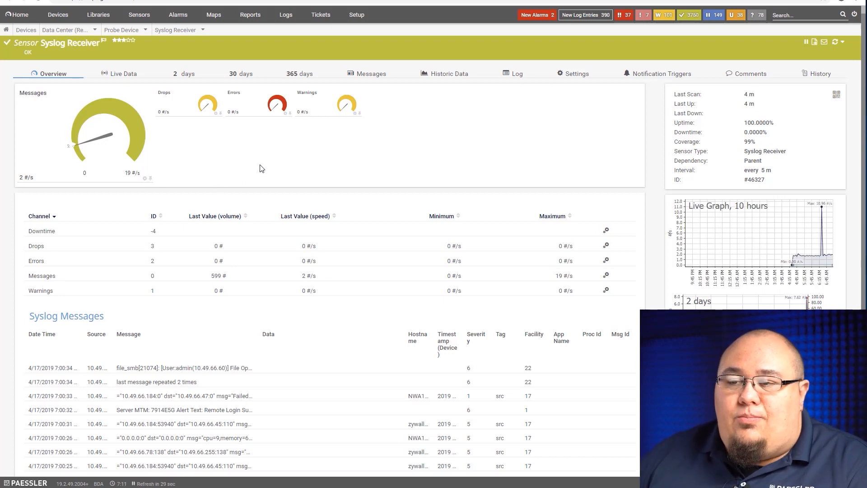
Examine the existing Syslog Receiver sensor's overview, including its channels and recent syslog messages.
mouse_move(108, 143)
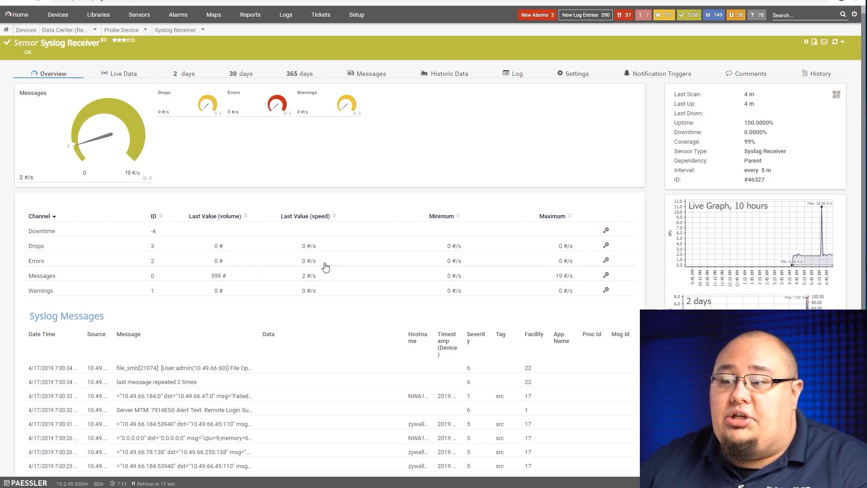
scroll(316, 271, "down", 3)
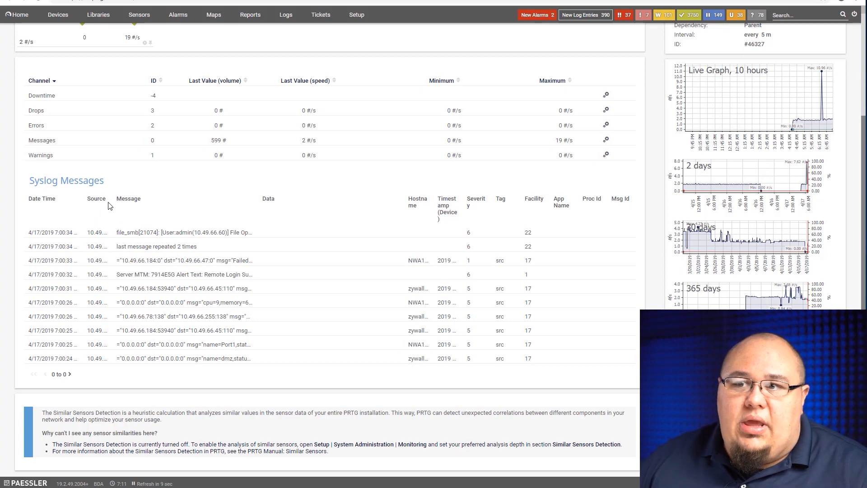
scroll(380, 253, "up", 3)
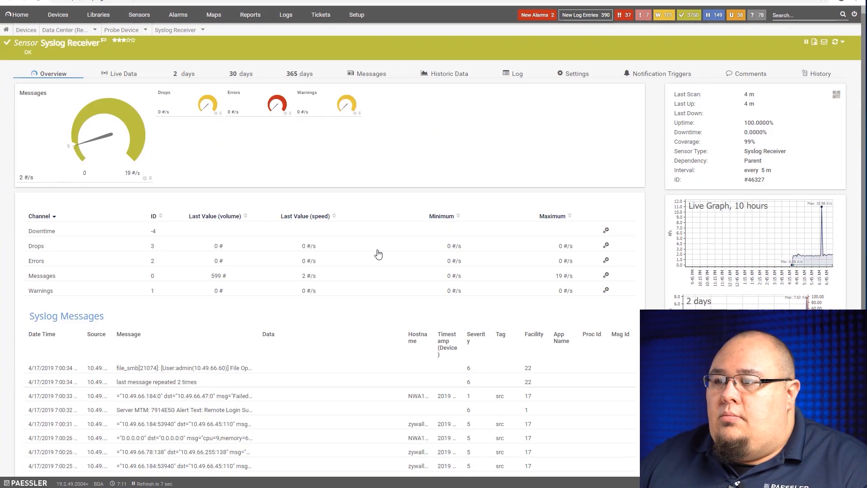
Open the Syslog Receiver sensor's full message list and show the filter options above it.
left_click(363, 76)
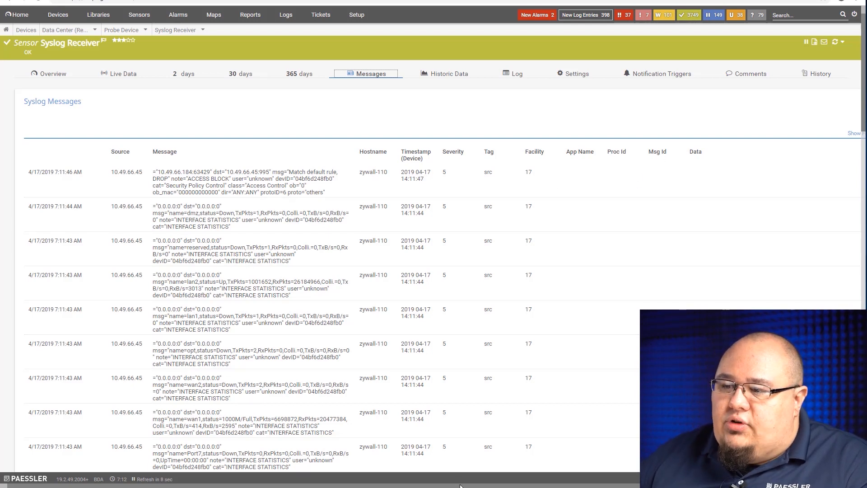
left_click_drag(456, 486, 494, 486)
left_click(823, 133)
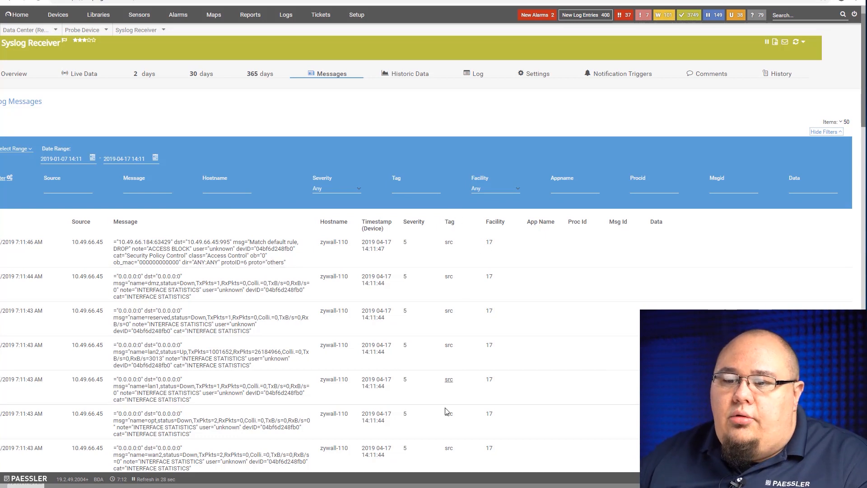
left_click_drag(442, 486, 398, 486)
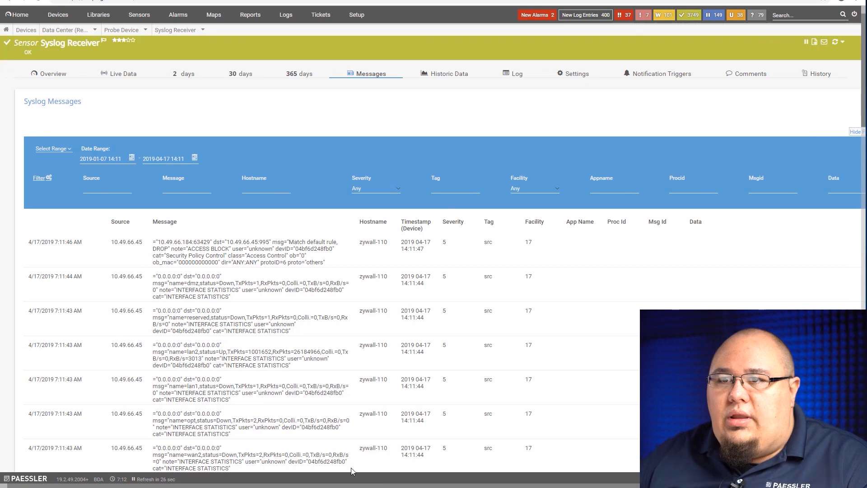